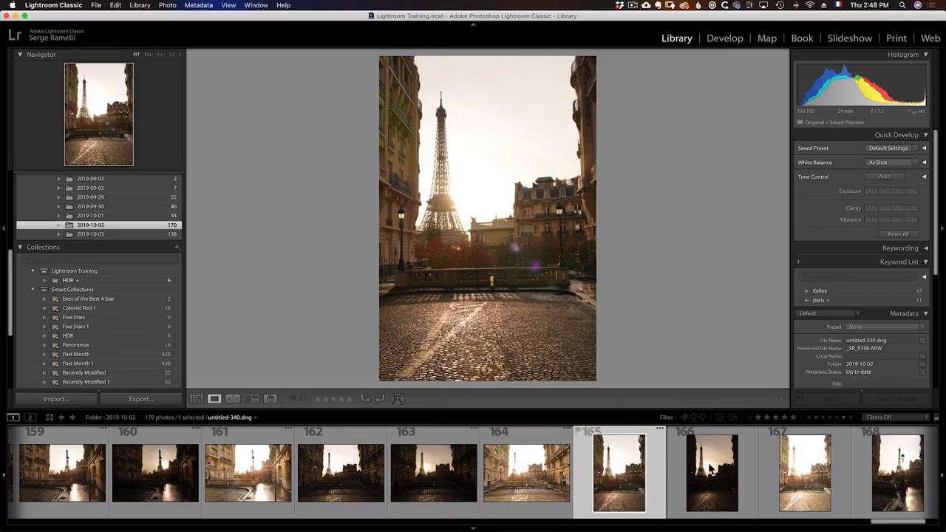
# Review the bracketed Eiffel Tower exposures, comparing the three landscape shots numbered 162, 163 and 164.
pyautogui.click(710, 464)
pyautogui.click(857, 473)
pyautogui.click(857, 473)
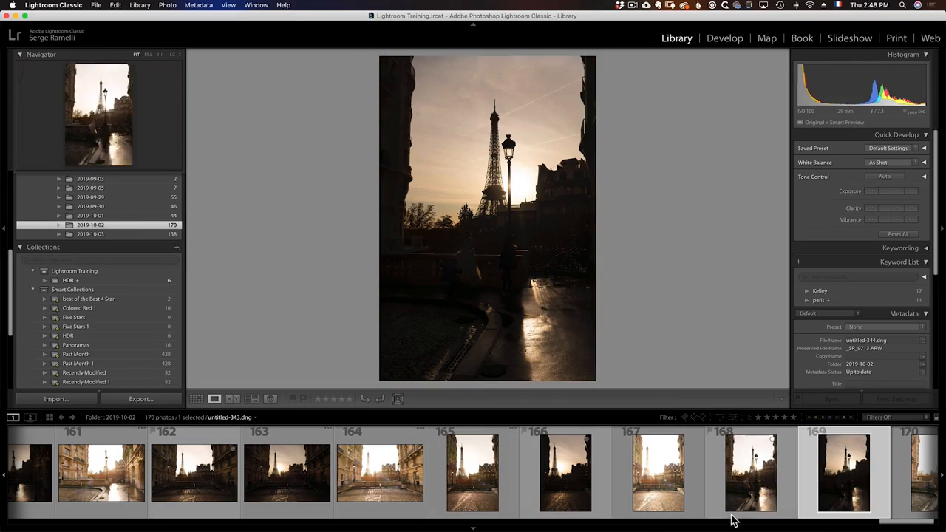
pyautogui.click(204, 446)
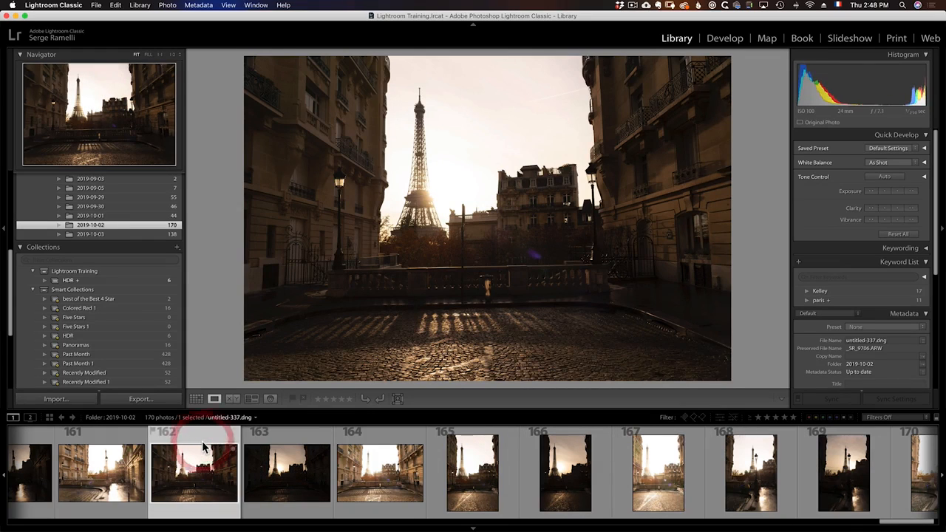
pyautogui.click(299, 438)
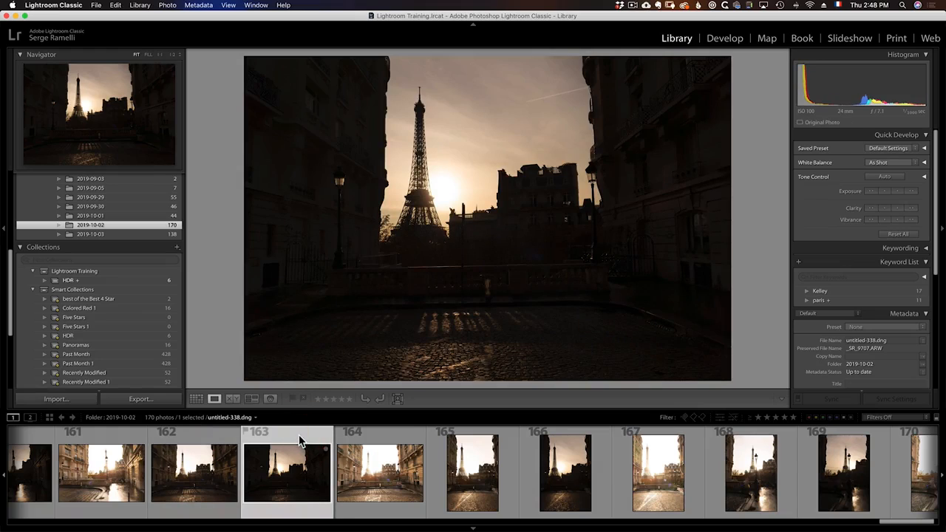
pyautogui.click(389, 441)
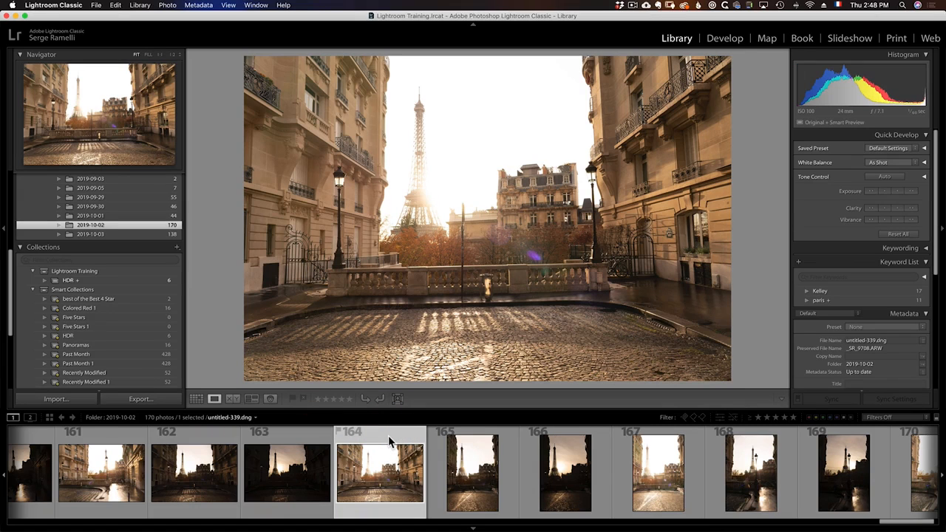
# Select the three landscape exposures 162 to 164 and group them into a stack.
pyautogui.keyDown('shift'); pyautogui.click(198, 442); pyautogui.keyUp('shift')
pyautogui.rightClick(198, 442)
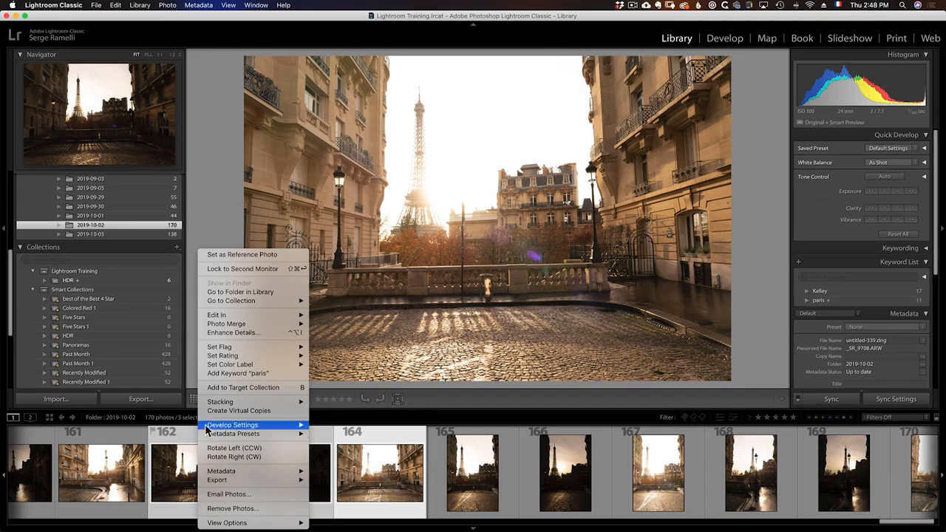
pyautogui.moveTo(270, 403)
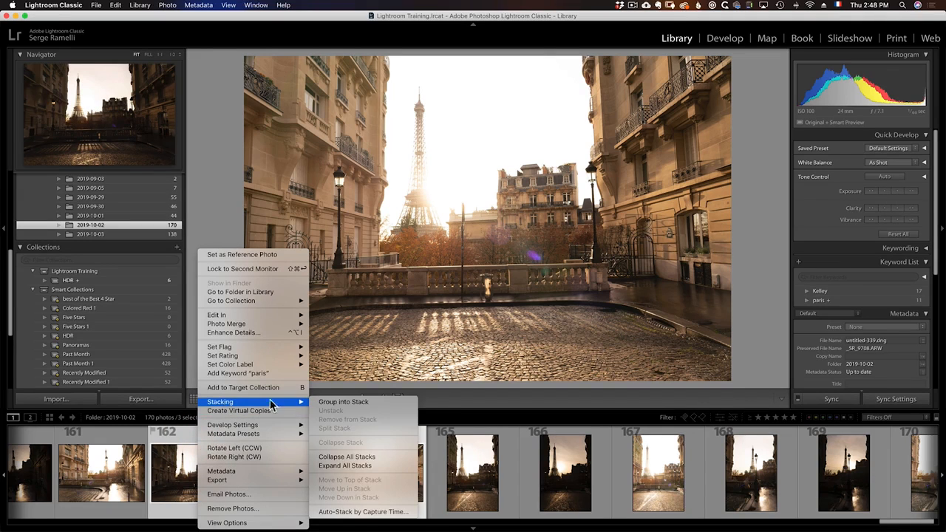
pyautogui.click(345, 404)
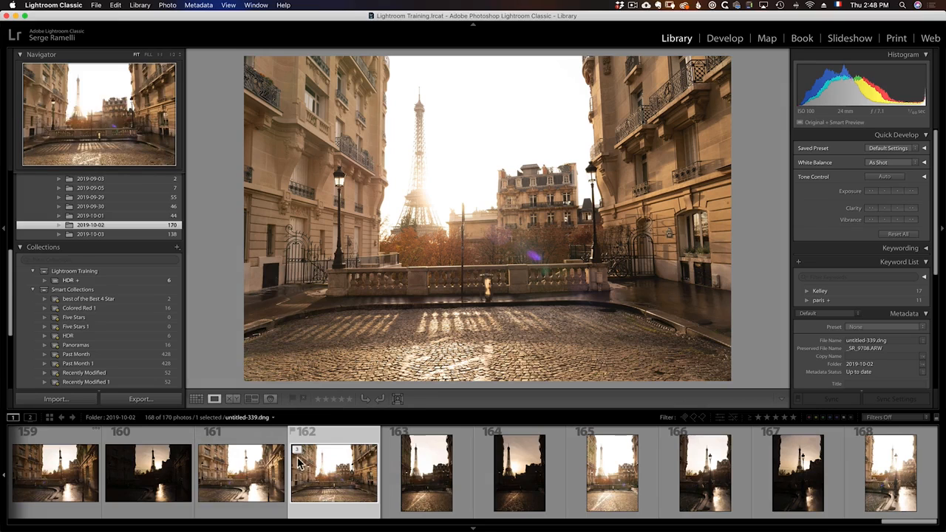
# Expand and collapse the stack at photo 162, then select the adjacent portrait photo and expand the stack again.
pyautogui.click(298, 453)
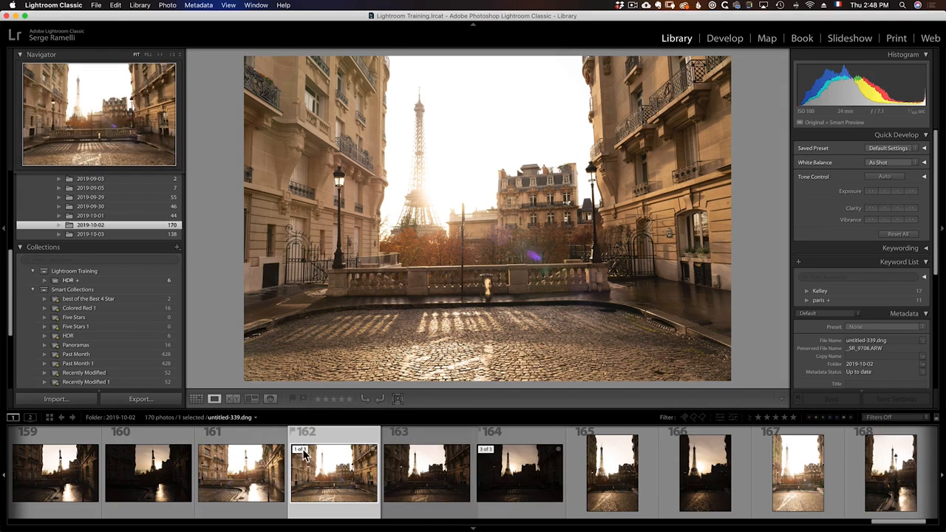
pyautogui.click(303, 454)
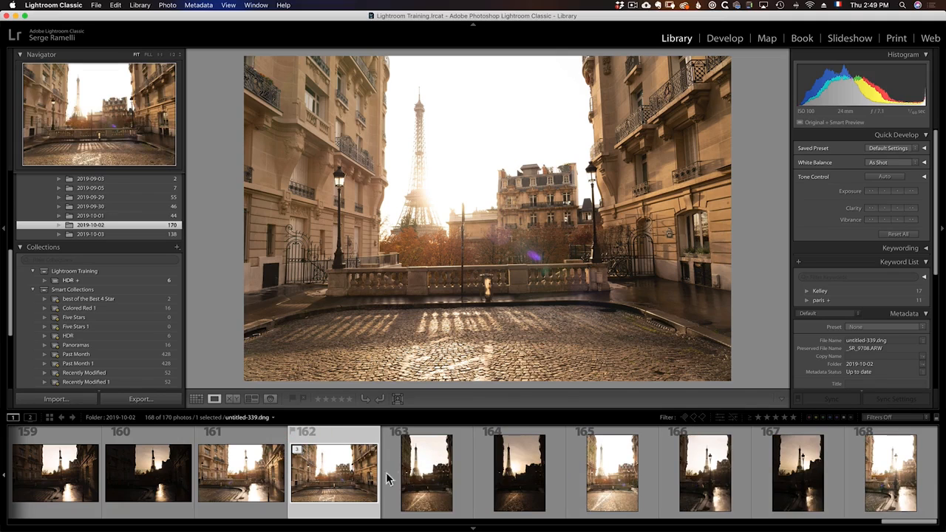
pyautogui.click(418, 479)
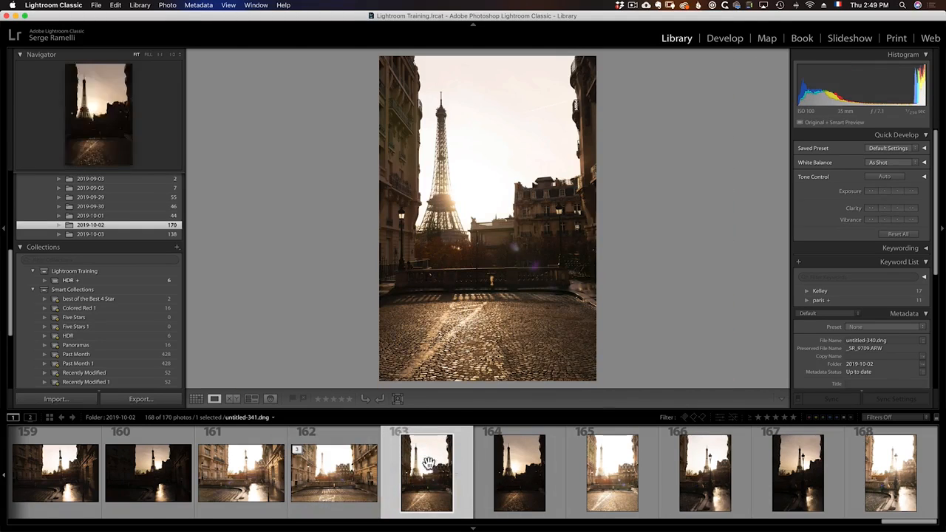
pyautogui.click(300, 453)
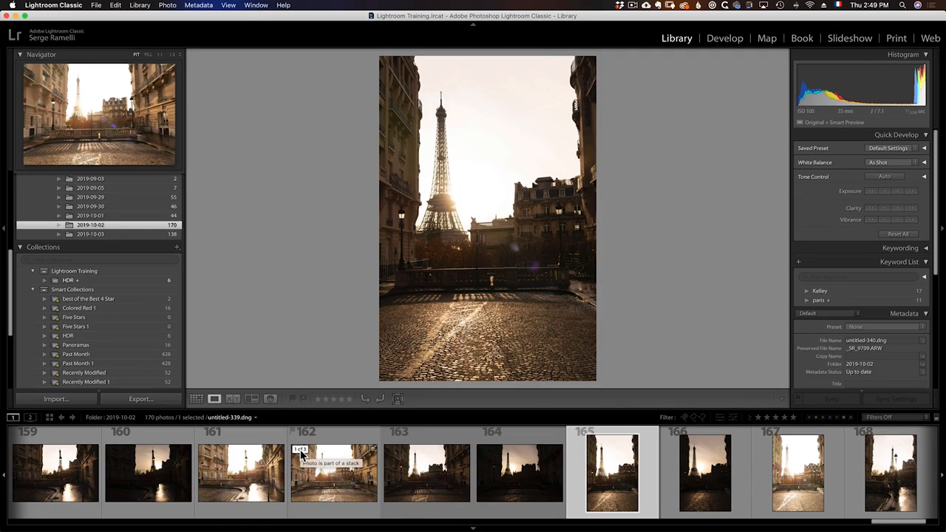
# Collapse the expanded stack at photo 162 with the Collapse Stack command.
pyautogui.rightClick(300, 452)
pyautogui.moveTo(360, 403)
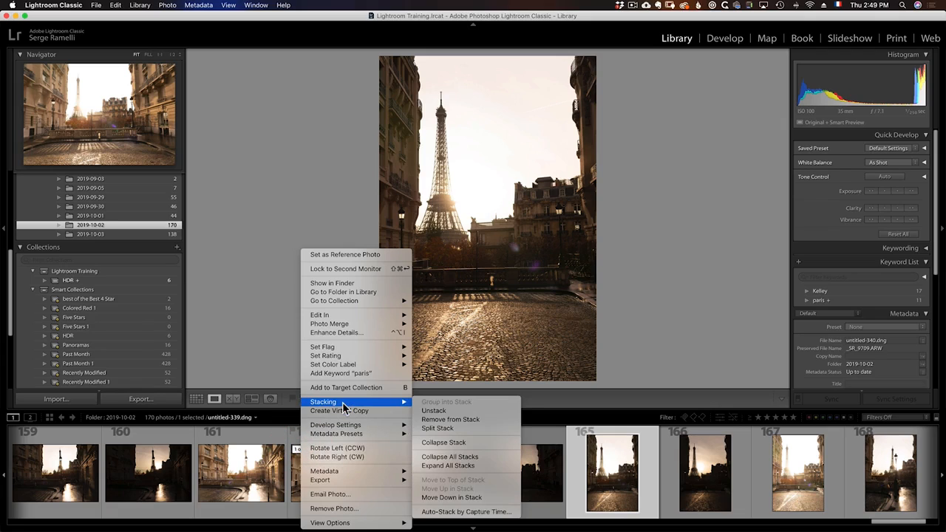
pyautogui.click(456, 443)
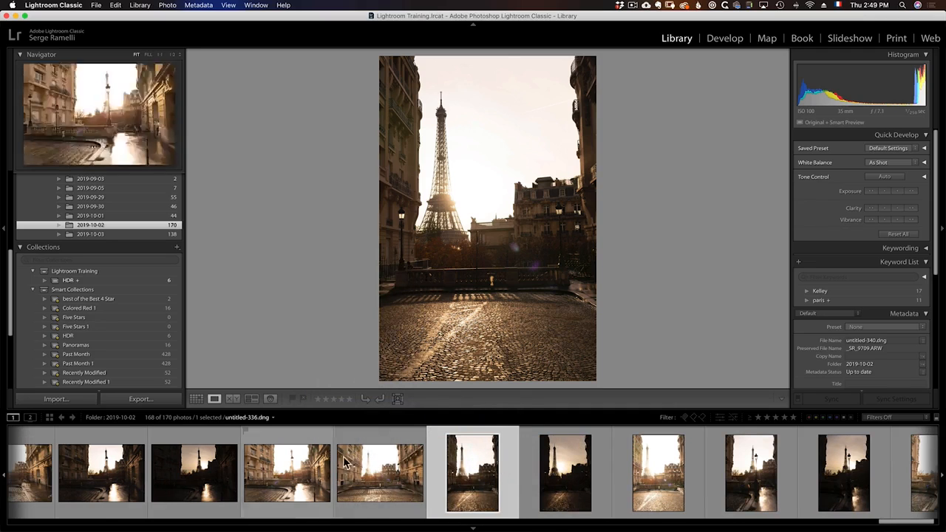
# Select the collapsed stack at photo 162, expand it with the Expand Stack command, and toggle it closed and open again.
pyautogui.click(350, 454)
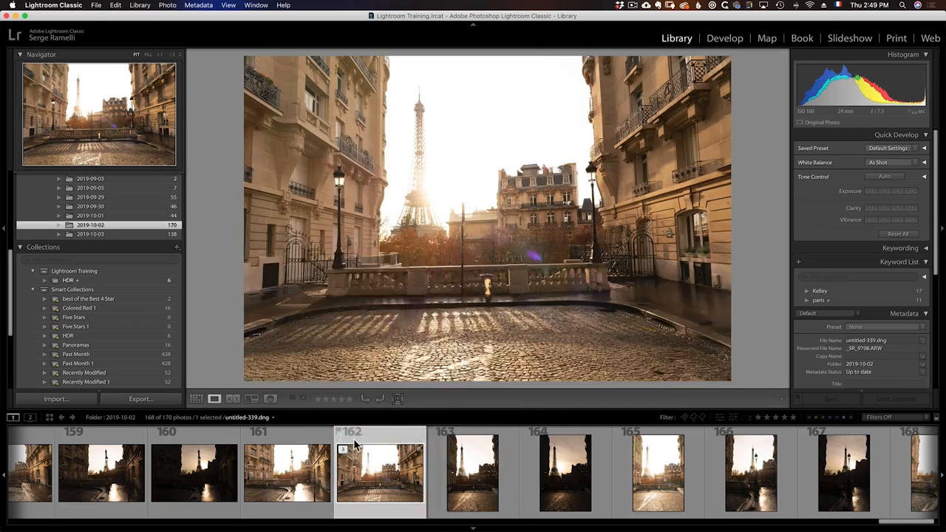
pyautogui.rightClick(348, 440)
pyautogui.moveTo(394, 405)
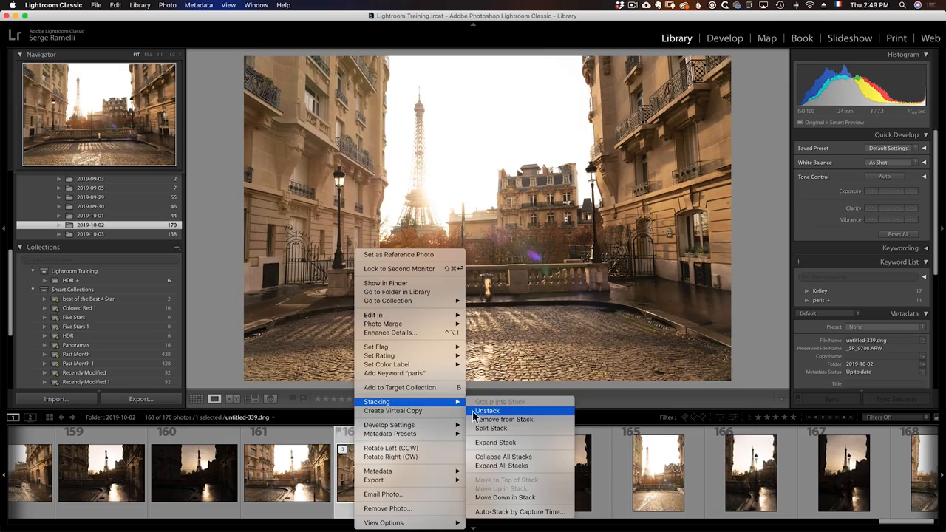
pyautogui.click(500, 443)
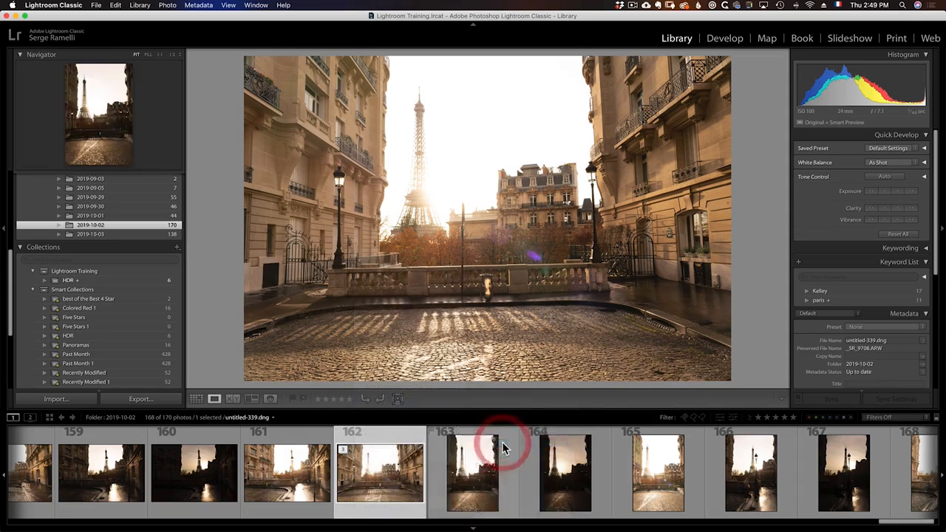
pyautogui.click(343, 450)
pyautogui.click(344, 450)
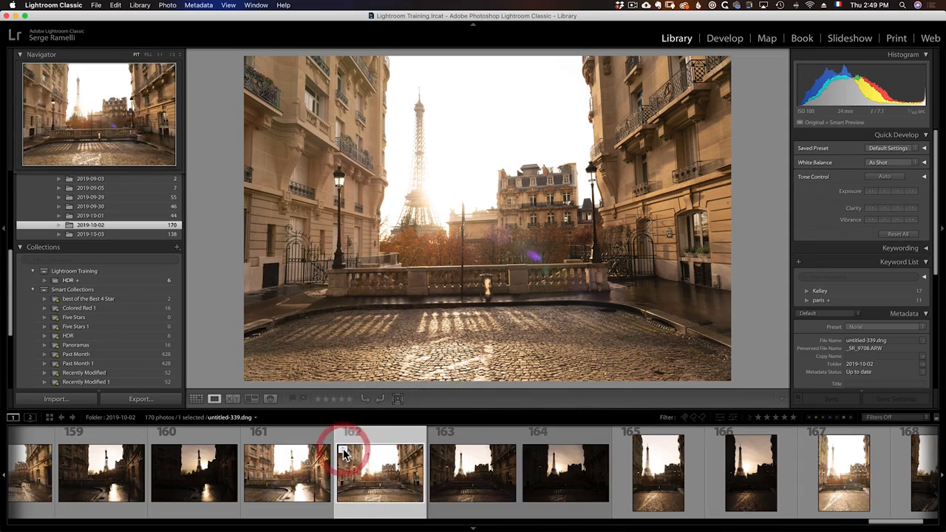
pyautogui.rightClick(366, 441)
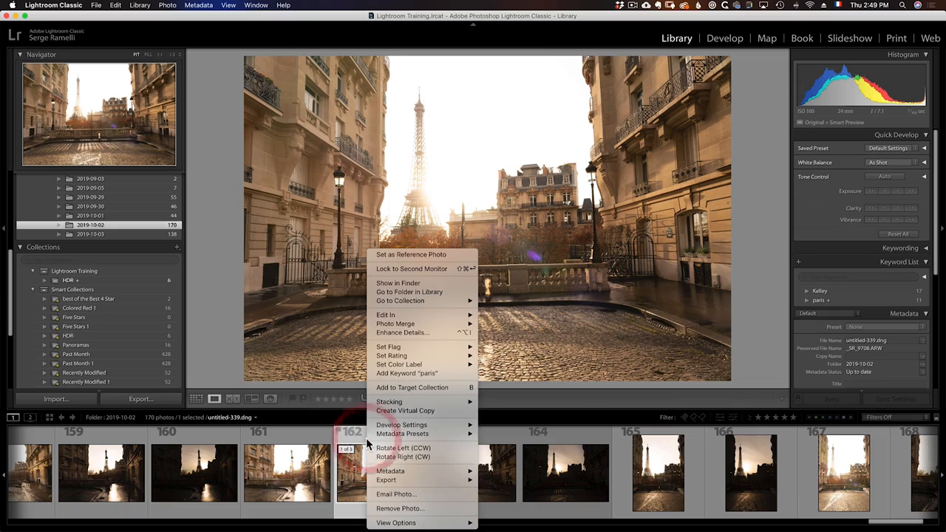
pyautogui.moveTo(411, 404)
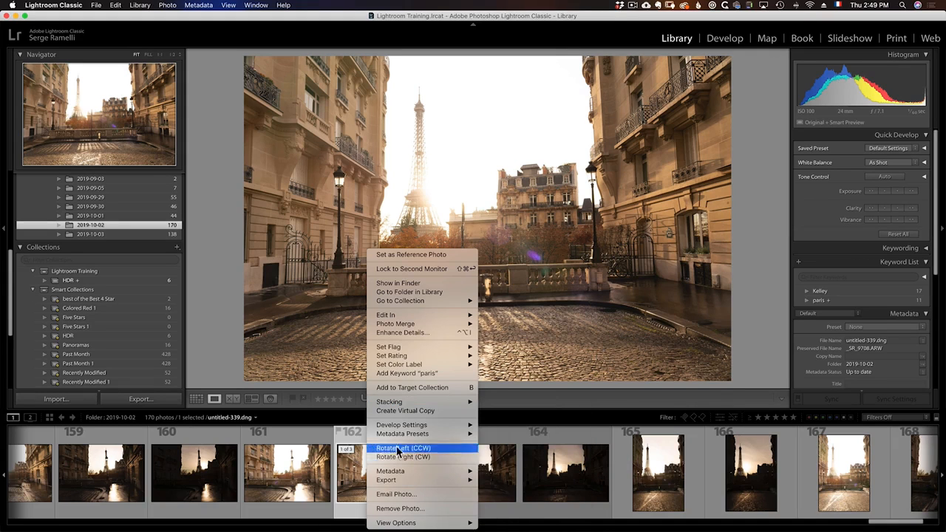
pyautogui.click(357, 467)
# Auto-stack all photos in the 2019-10-02 folder by capture time, with 0:10:00 between stacks.
pyautogui.press('super+a')
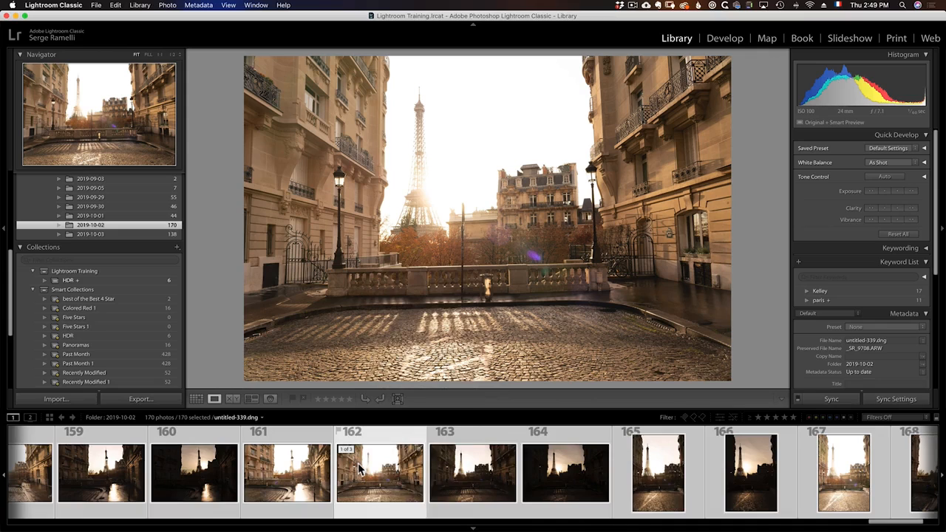
pyautogui.rightClick(363, 470)
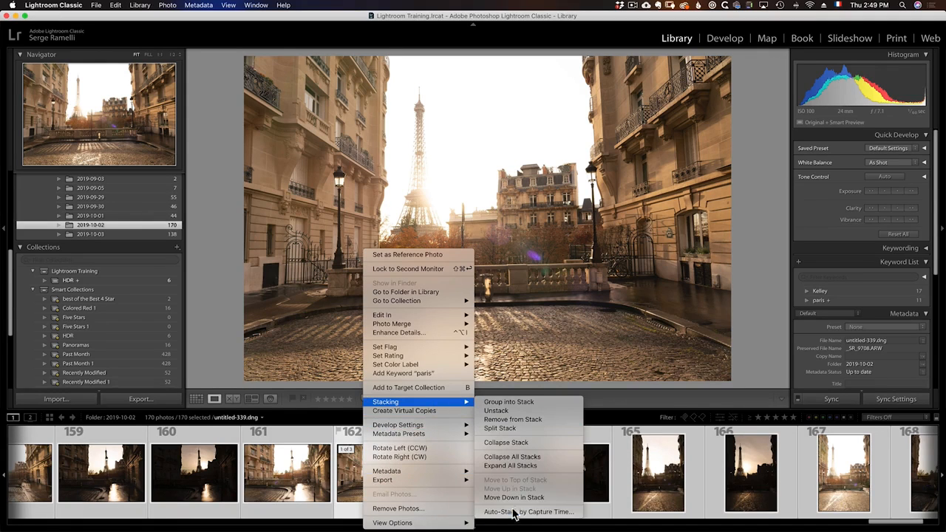
pyautogui.click(563, 512)
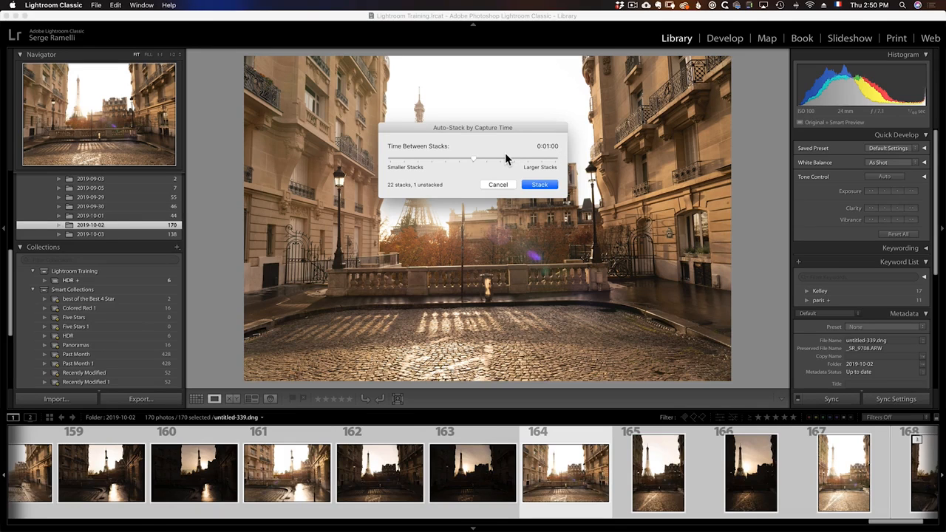
pyautogui.click(430, 158)
pyautogui.click(516, 160)
pyautogui.click(462, 160)
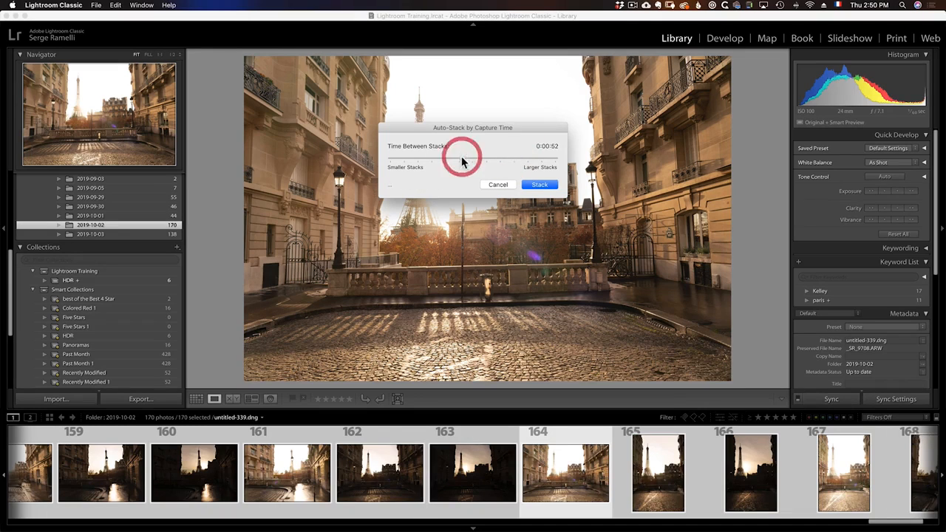
pyautogui.click(432, 160)
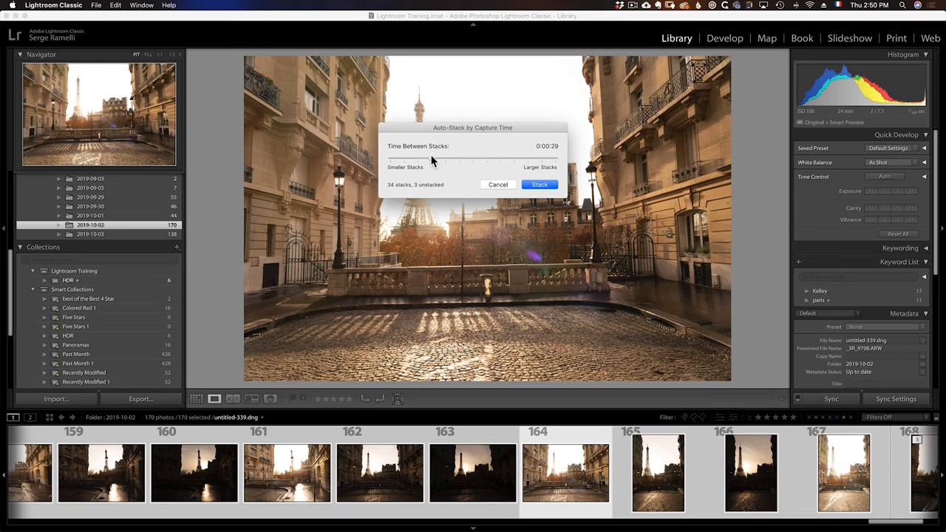
pyautogui.click(506, 158)
pyautogui.moveTo(496, 161)
pyautogui.mouseDown()
pyautogui.moveTo(472, 159)
pyautogui.moveTo(482, 163)
pyautogui.mouseUp()
pyautogui.click(539, 185)
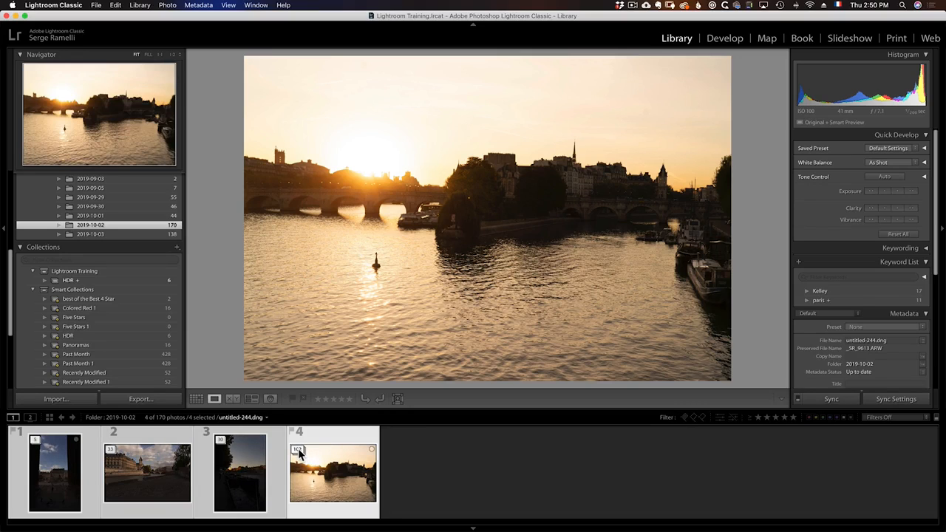
# Expand the fourth stack, the river sunset, to inspect its photos and collapse it again.
pyautogui.click(298, 452)
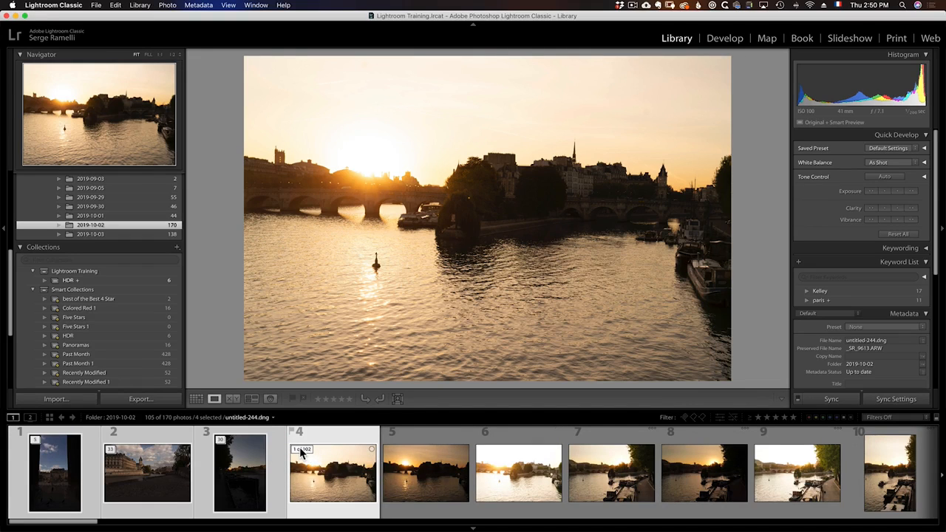
pyautogui.click(300, 451)
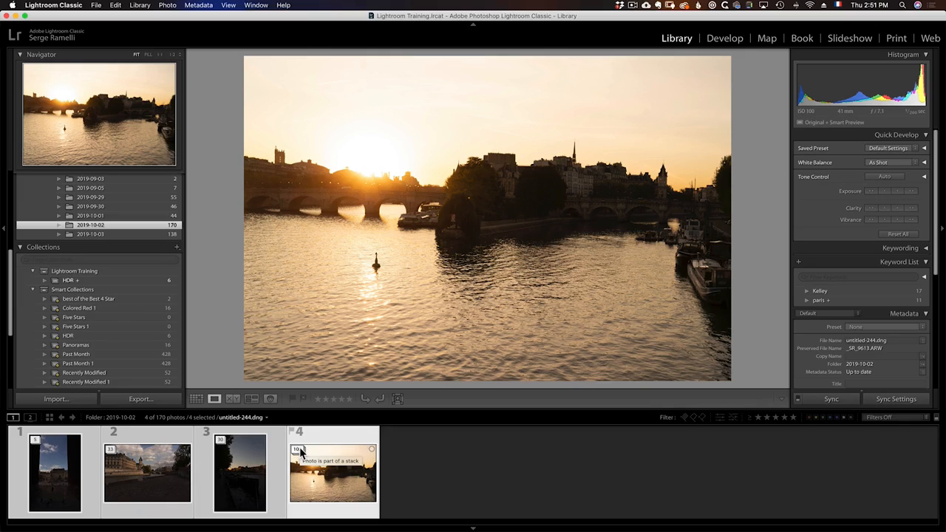
# Auto-stack the folder's photos by capture time again, shortening the time between stacks to only a few seconds.
pyautogui.rightClick(316, 448)
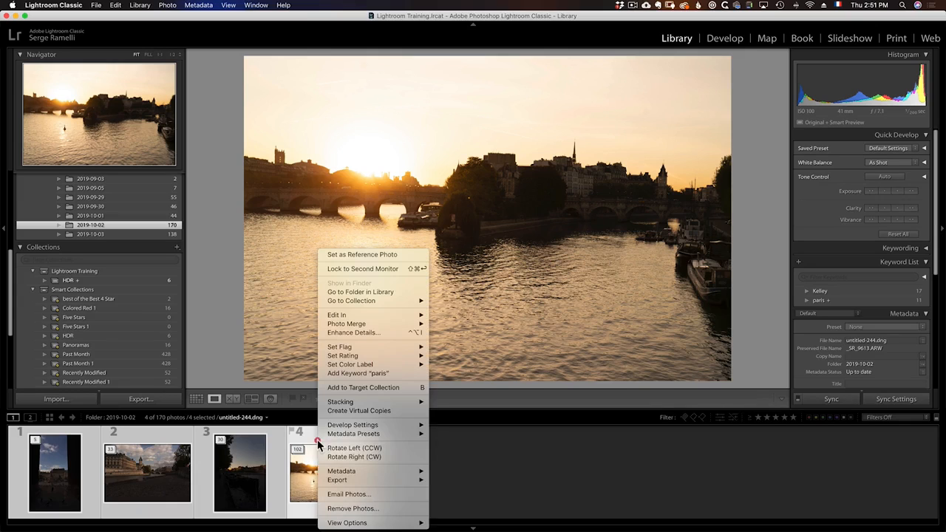
pyautogui.moveTo(368, 402)
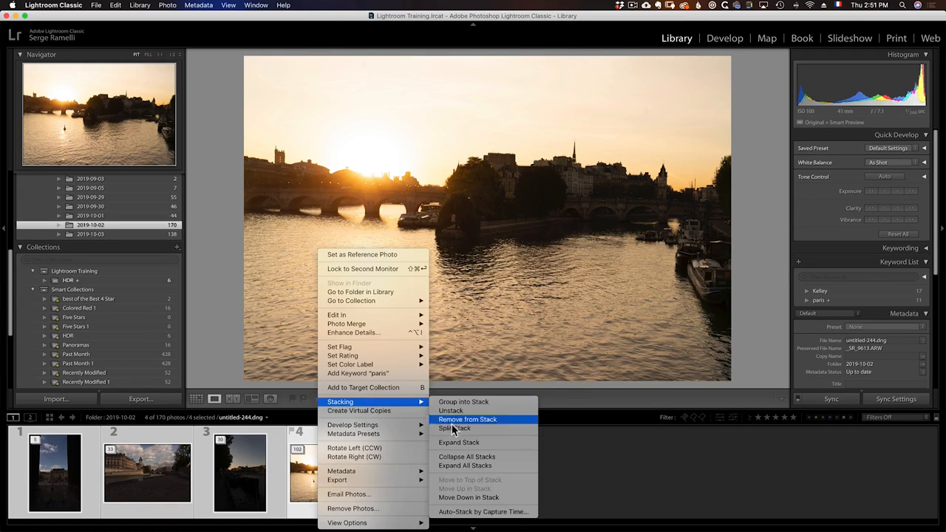
pyautogui.click(475, 515)
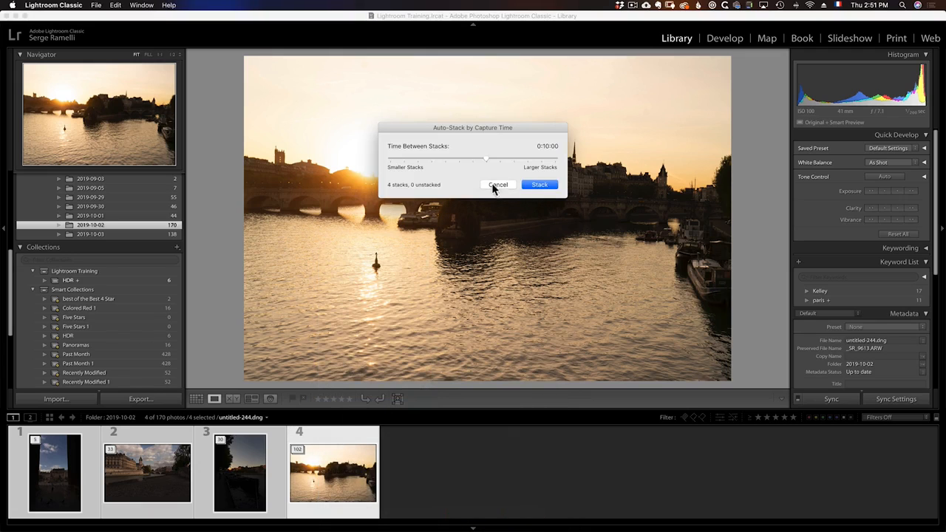
pyautogui.click(412, 159)
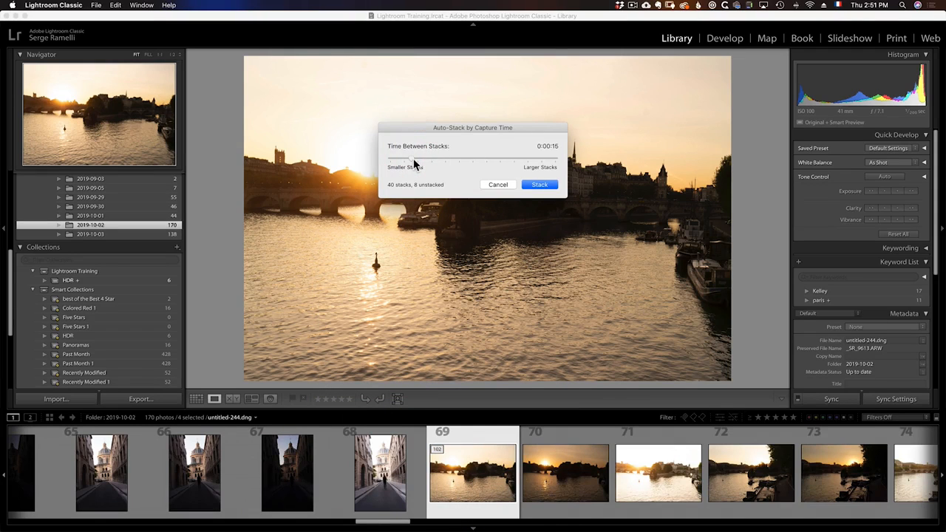
pyautogui.moveTo(413, 157); pyautogui.dragTo(407, 161)
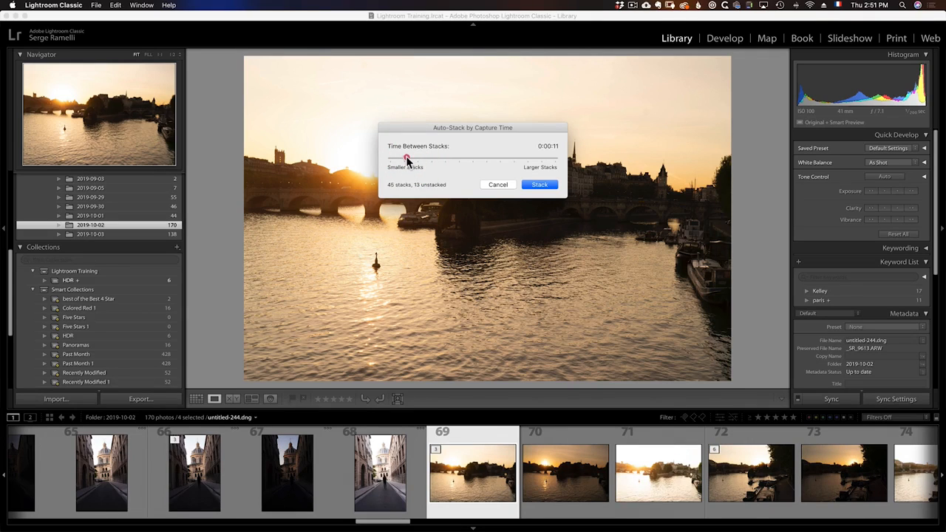
pyautogui.click(406, 161)
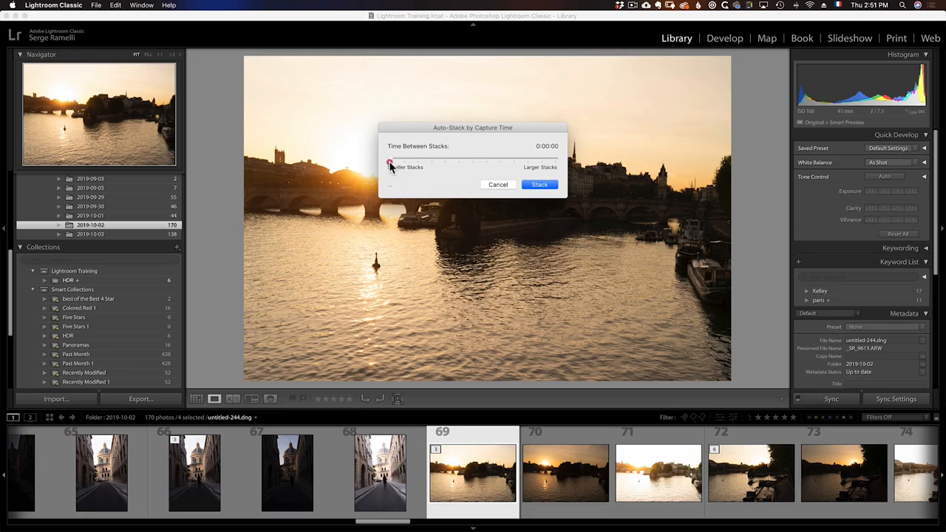
pyautogui.click(390, 163)
pyautogui.click(401, 164)
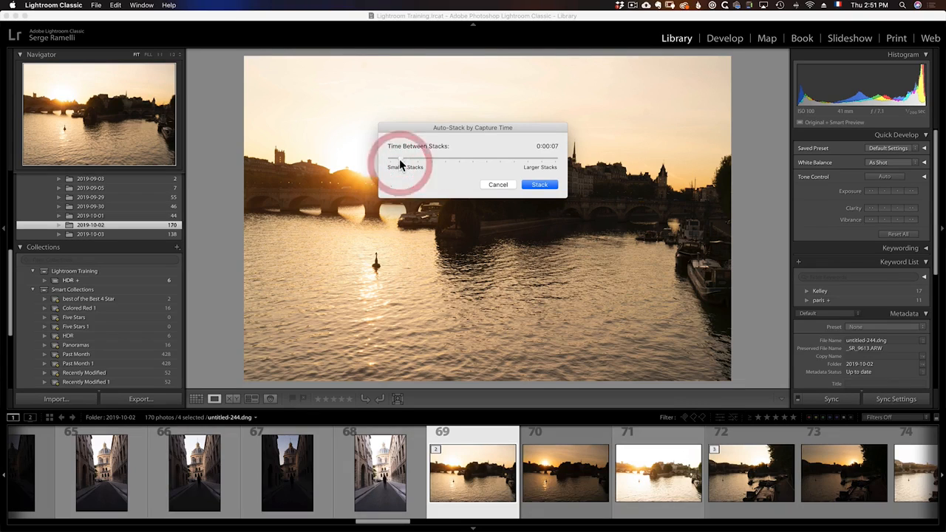
pyautogui.click(404, 164)
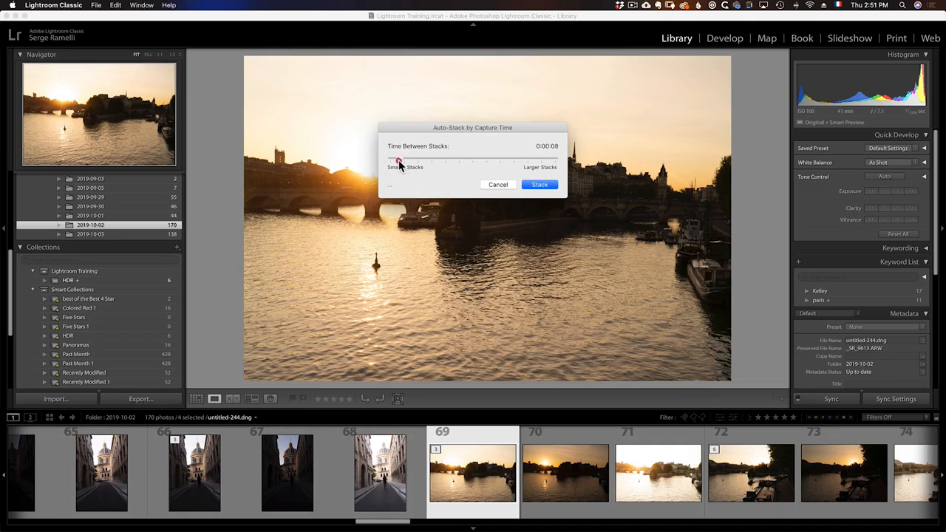
pyautogui.click(398, 164)
pyautogui.click(396, 163)
pyautogui.click(540, 184)
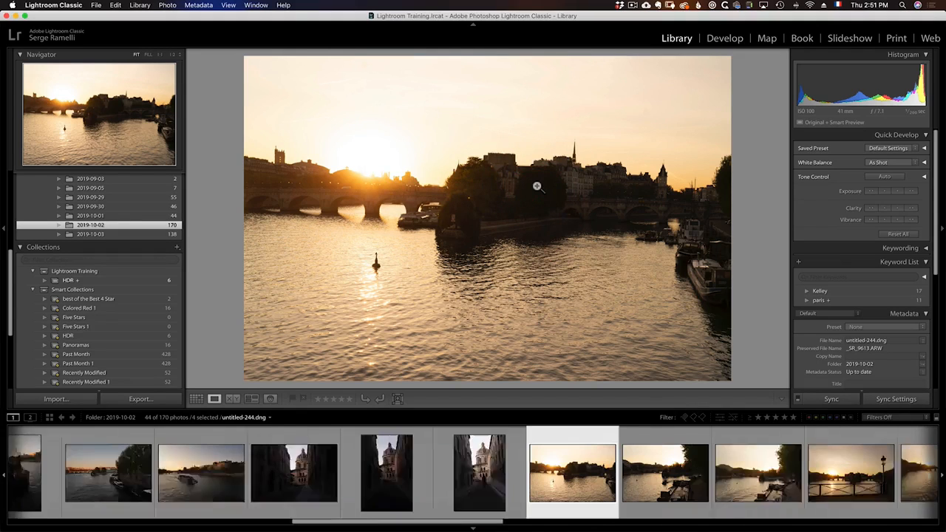
# Expand the river sunset stack at photo 20 to check its bracketed exposures and collapse it again.
pyautogui.moveTo(486, 525)
pyautogui.mouseDown()
pyautogui.moveTo(887, 525)
pyautogui.moveTo(475, 528)
pyautogui.mouseUp()
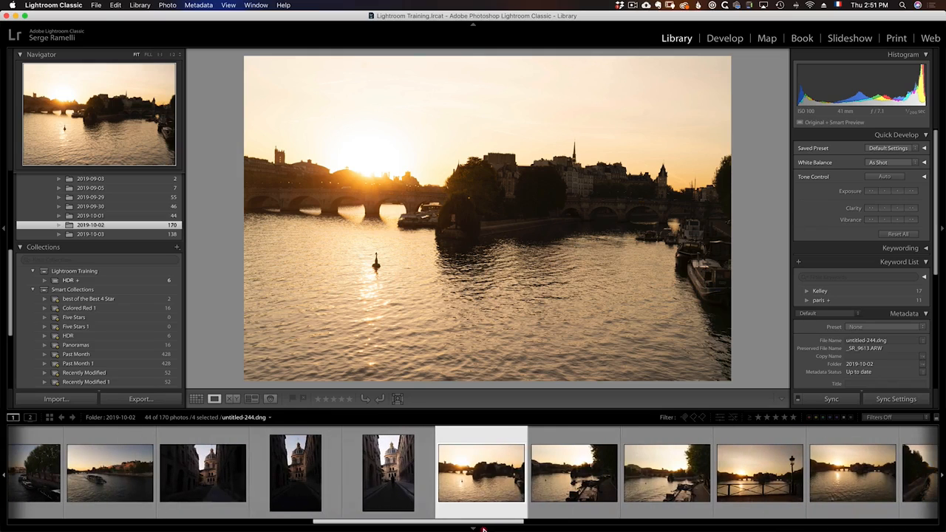
pyautogui.click(447, 452)
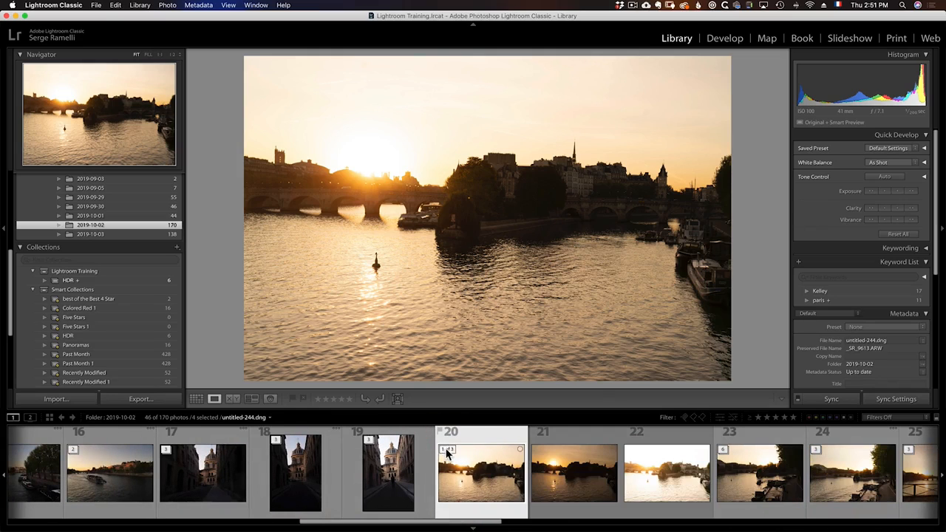
pyautogui.click(446, 452)
# Expand the moored-boats stack at photo 21 and view the vertical shot at photo 24 inside it.
pyautogui.click(541, 452)
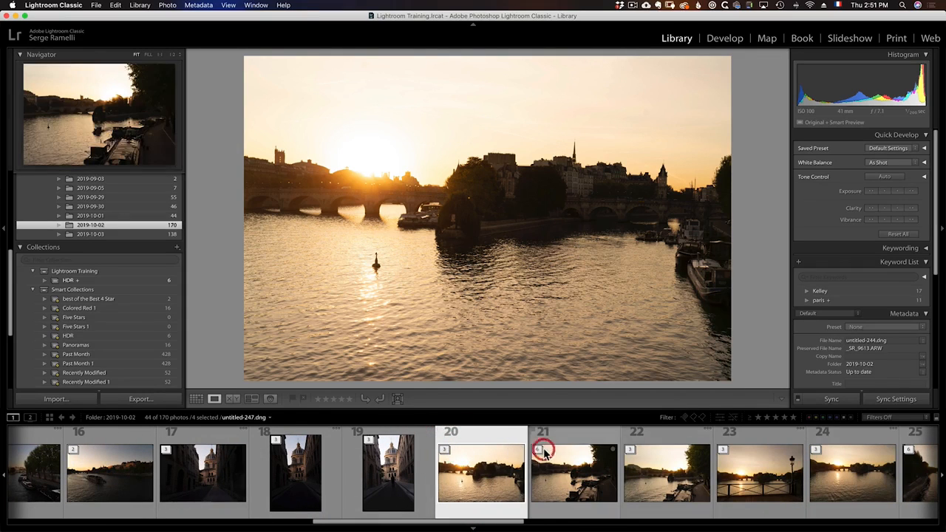
pyautogui.click(537, 453)
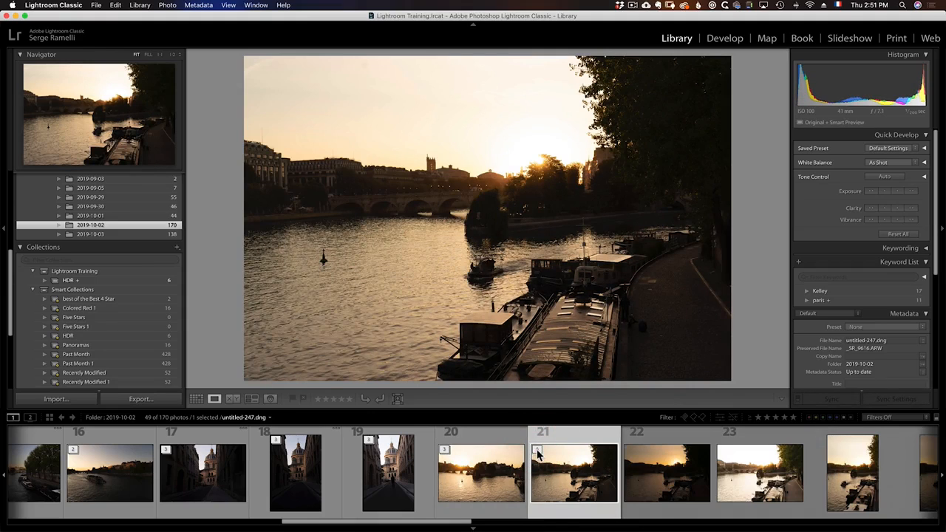
pyautogui.moveTo(471, 525); pyautogui.dragTo(510, 524)
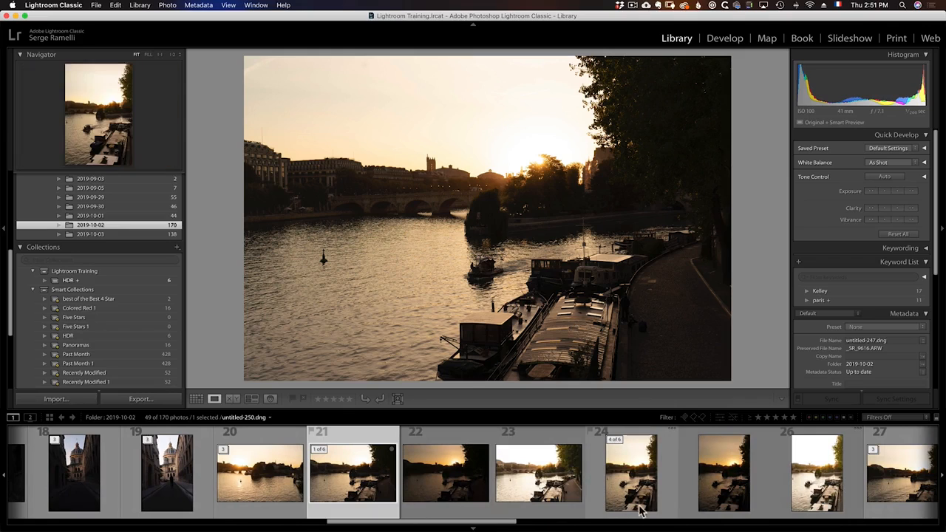
pyautogui.moveTo(512, 523); pyautogui.dragTo(570, 523)
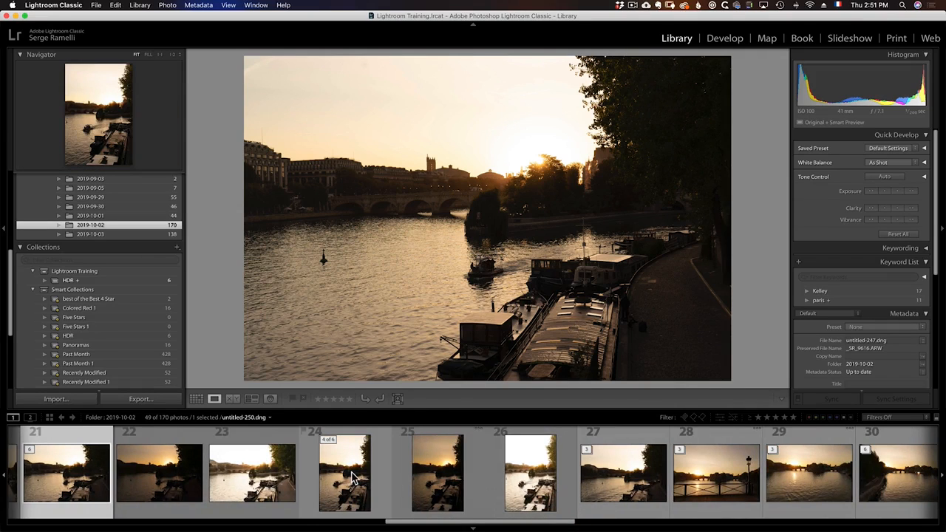
pyautogui.click(353, 477)
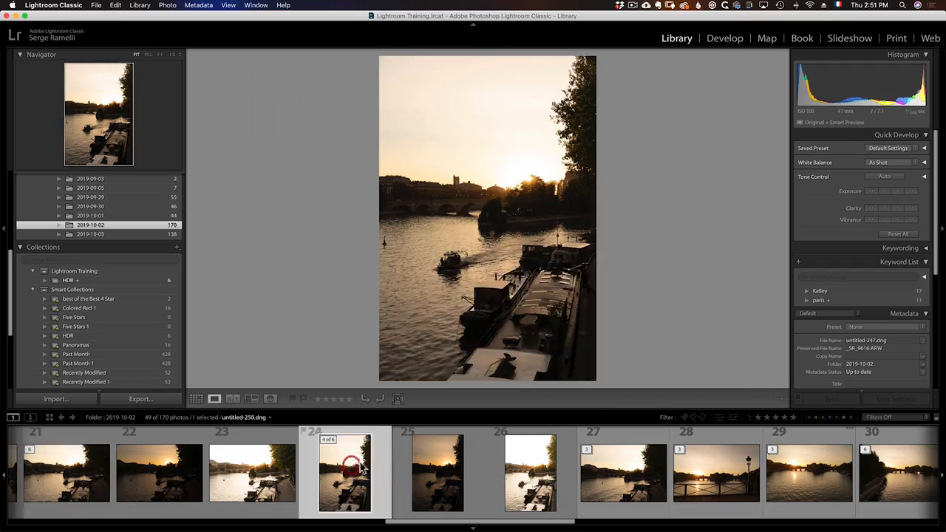
# Select the riverbank stack at photo 27, expand it to check its contents, and collapse it again.
pyautogui.moveTo(560, 522); pyautogui.dragTo(650, 522)
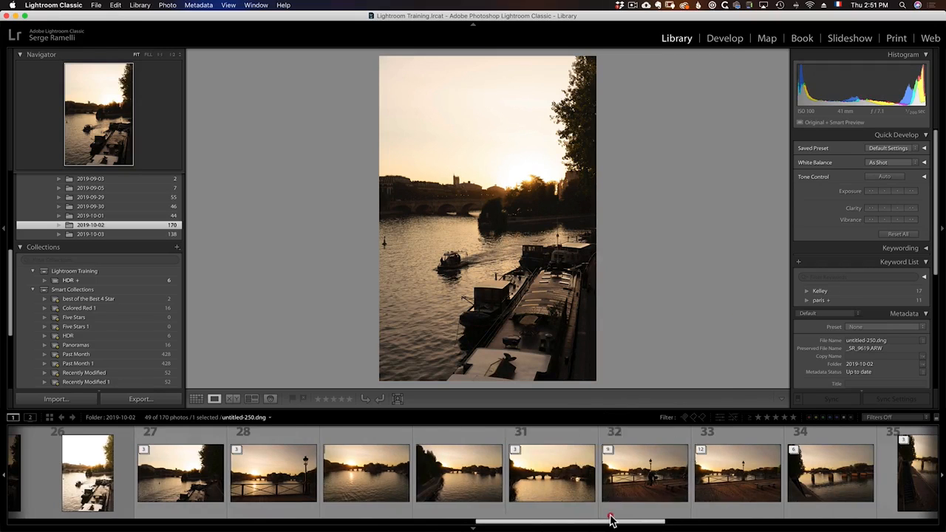
pyautogui.click(151, 456)
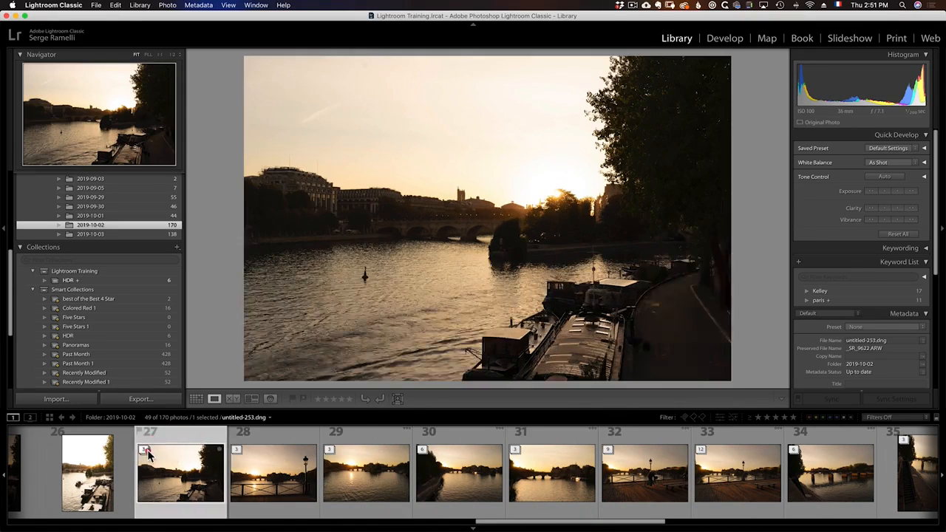
pyautogui.click(146, 452)
pyautogui.click(147, 453)
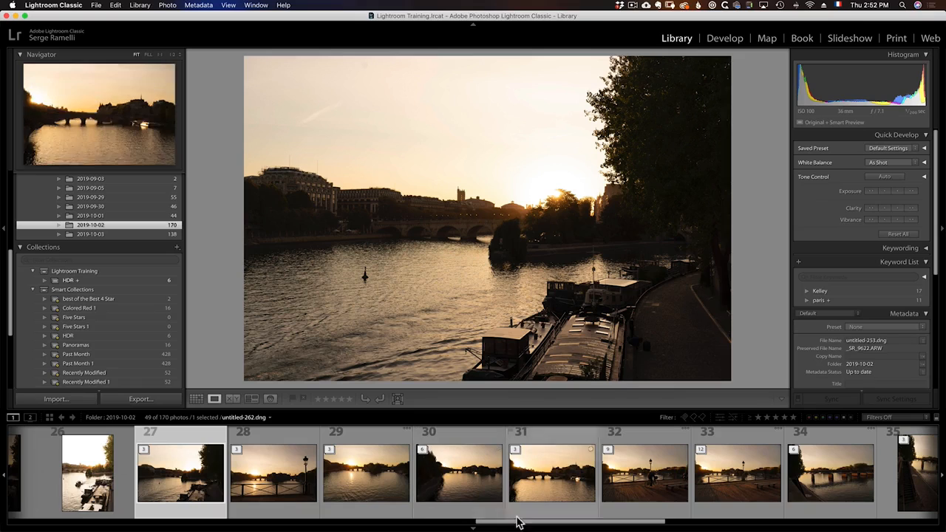
# Review the stacks along the whole filmstrip and expand the bridge cyclist stack at photo 32.
pyautogui.moveTo(521, 523); pyautogui.dragTo(837, 519)
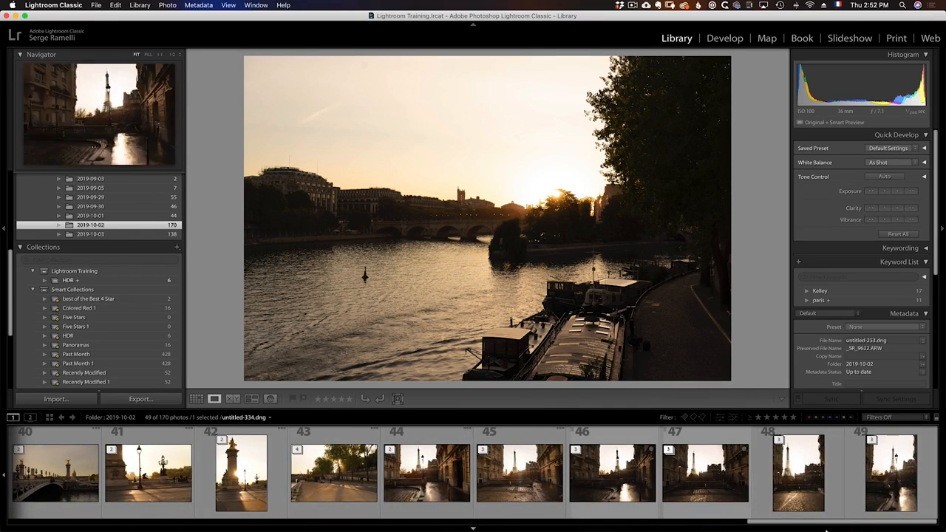
pyautogui.moveTo(816, 524); pyautogui.dragTo(3, 515)
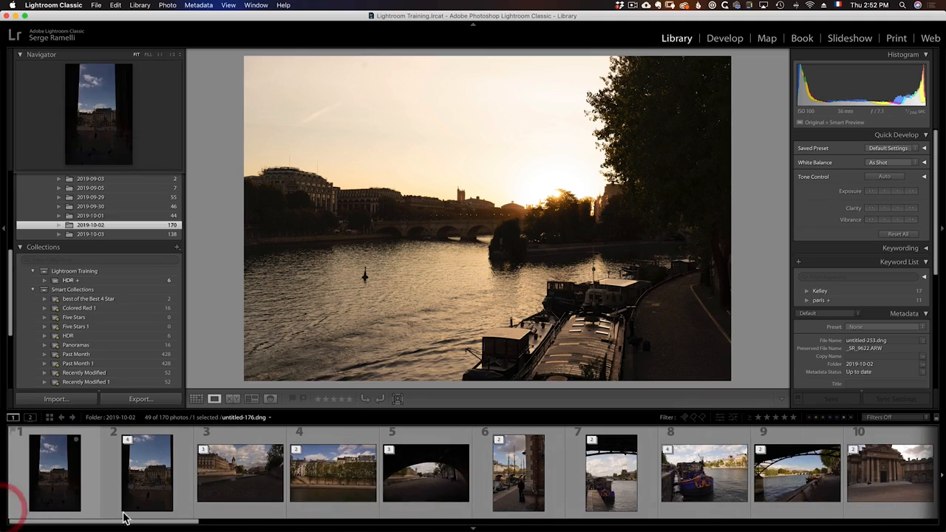
pyautogui.moveTo(148, 524); pyautogui.dragTo(568, 526)
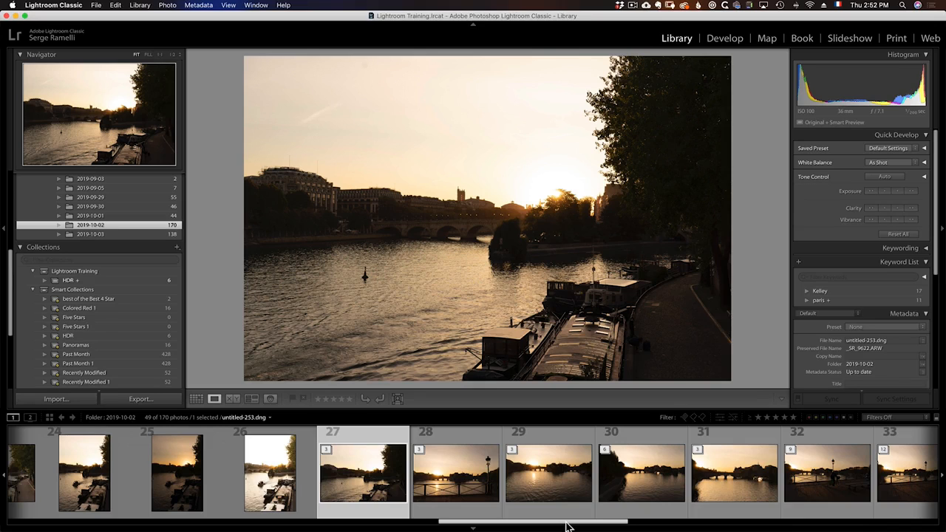
pyautogui.click(845, 443)
pyautogui.click(792, 449)
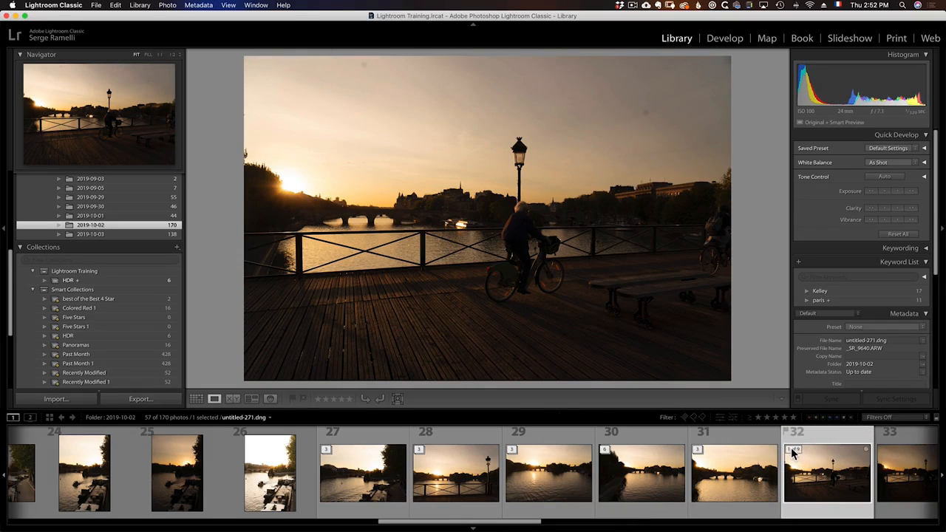
# View photos 33 to 37 of the expanded bridge stack one after another to compare the bracketed sets.
pyautogui.moveTo(525, 523); pyautogui.dragTo(602, 521)
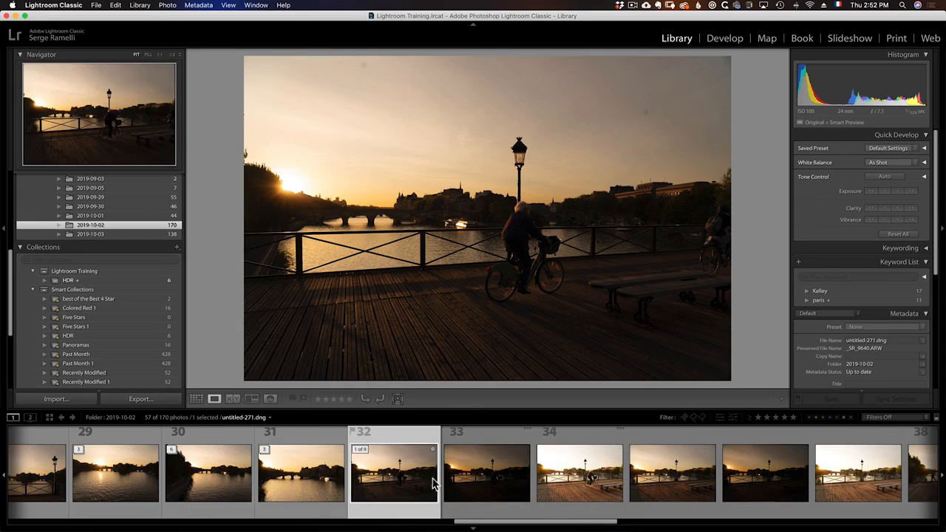
pyautogui.click(475, 471)
pyautogui.click(561, 470)
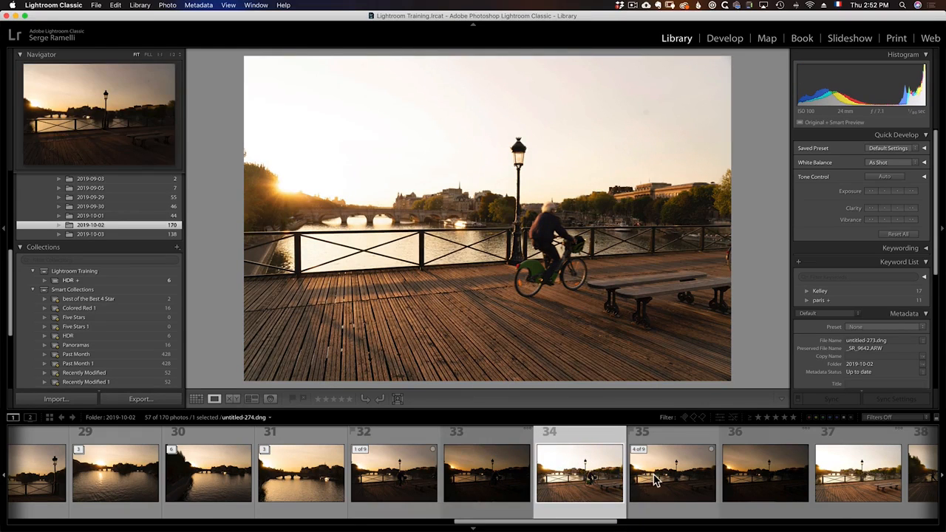
pyautogui.press('Right')
pyautogui.press('Right')
pyautogui.press('Right')
pyautogui.press('Right')
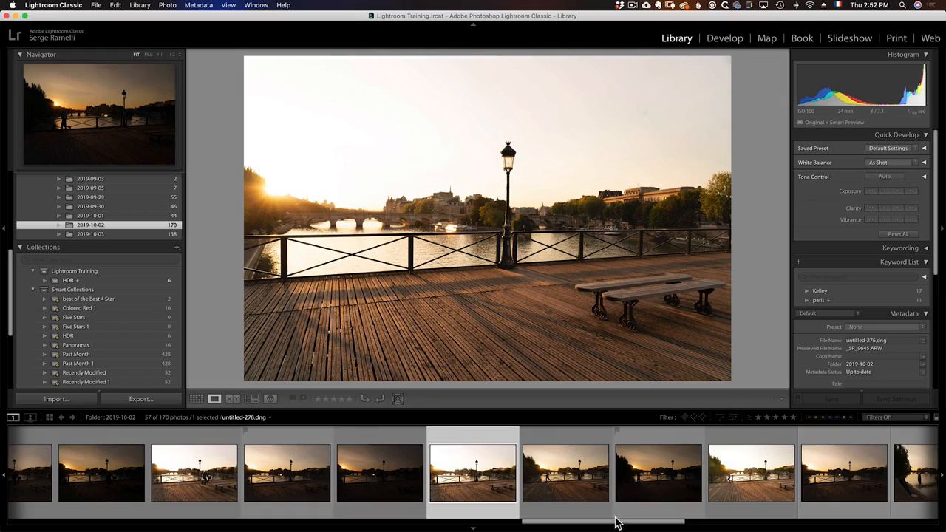
# Inspect the runner exposures at photos 38 to 40 and move photo 38 to the top of its stack.
pyautogui.moveTo(618, 523); pyautogui.dragTo(636, 515)
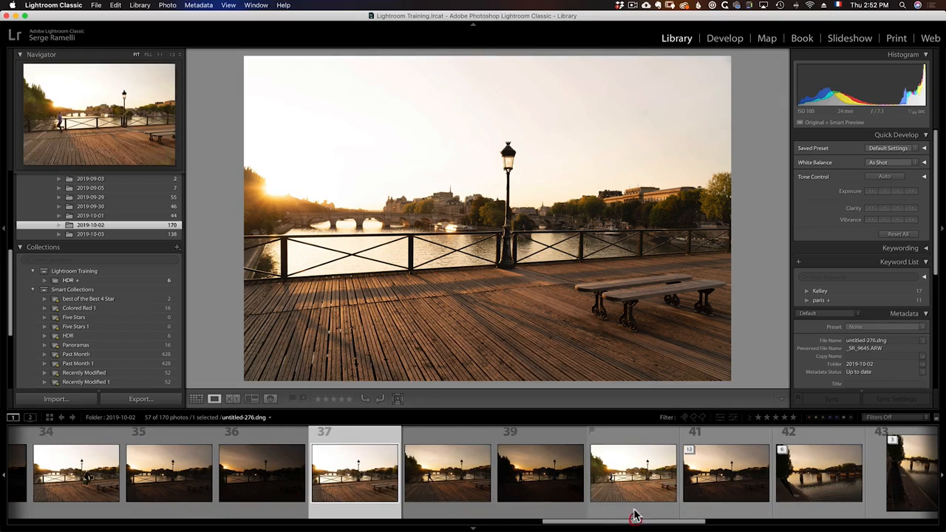
pyautogui.click(540, 477)
pyautogui.click(607, 475)
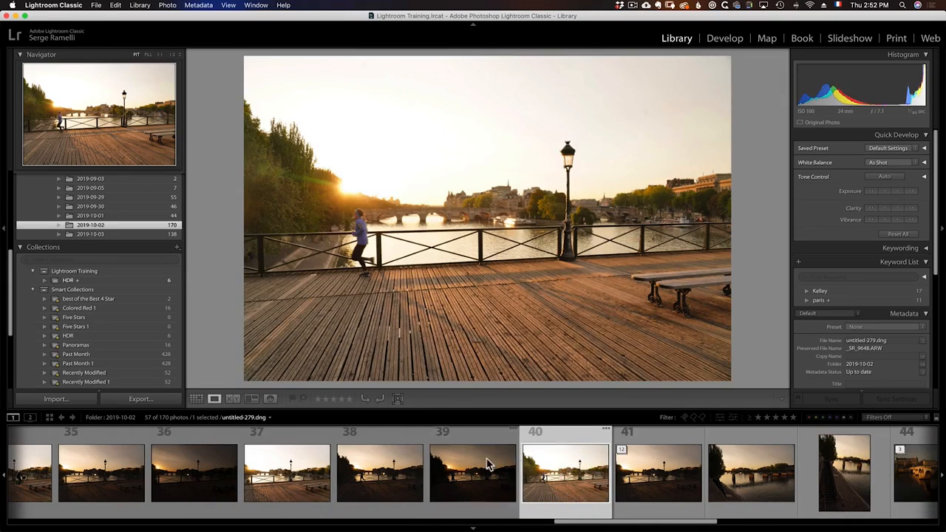
pyautogui.click(480, 452)
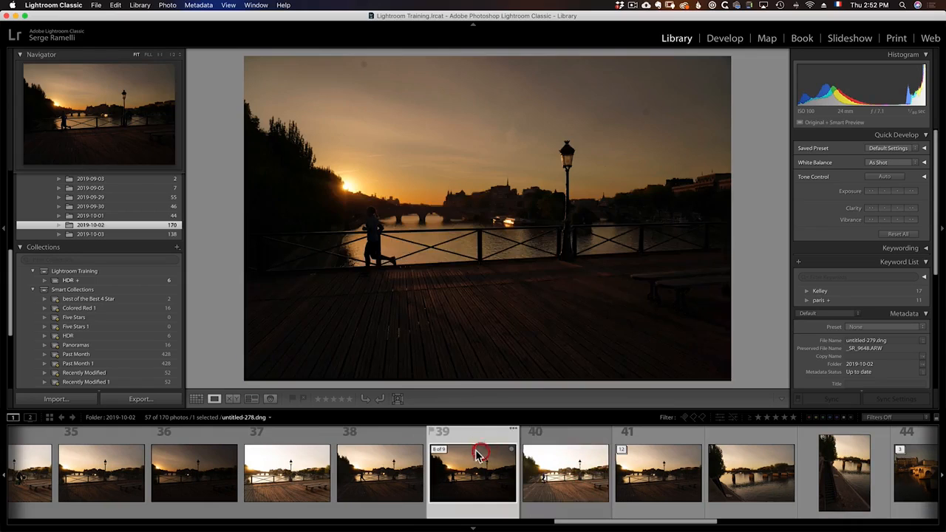
pyautogui.click(378, 458)
# Return to the river sunset stack at photo 20 and select it.
pyautogui.hscroll(-5, 384, 473)
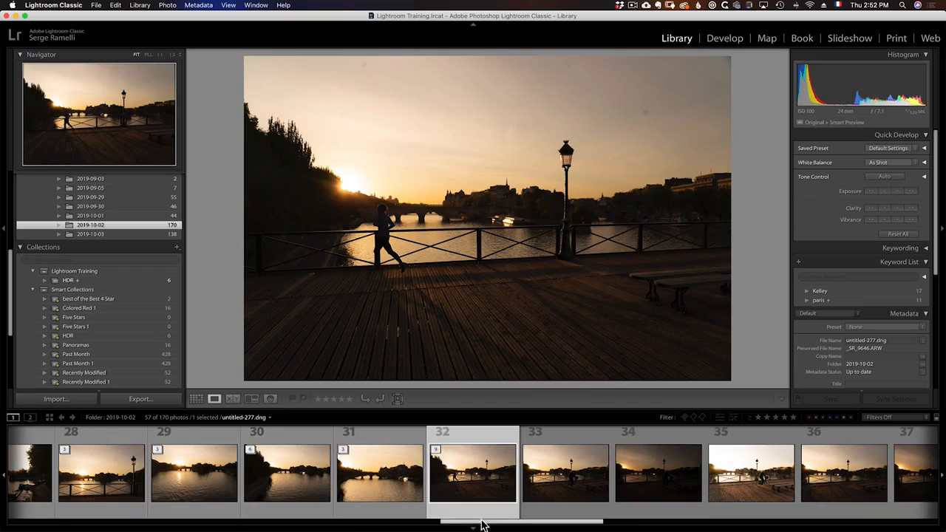
pyautogui.hscroll(10, 562, 523)
pyautogui.hscroll(-15, 633, 523)
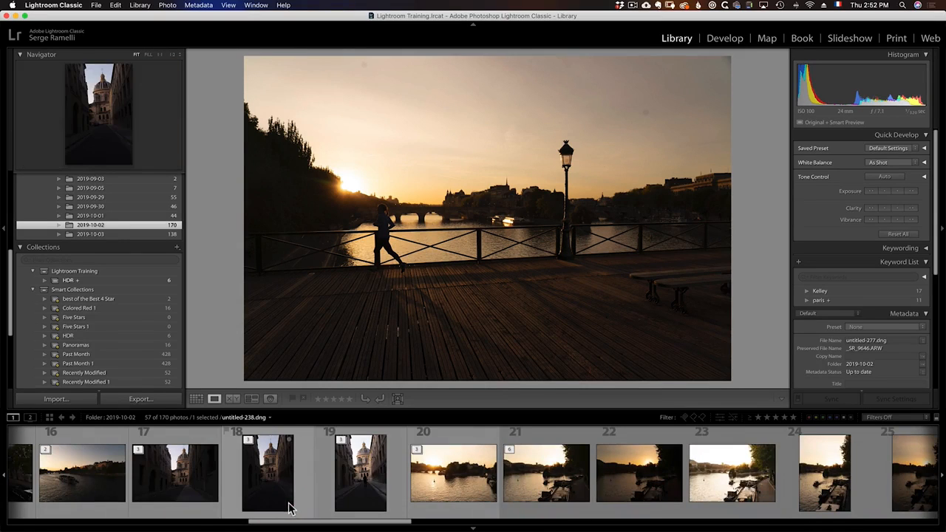
pyautogui.click(452, 441)
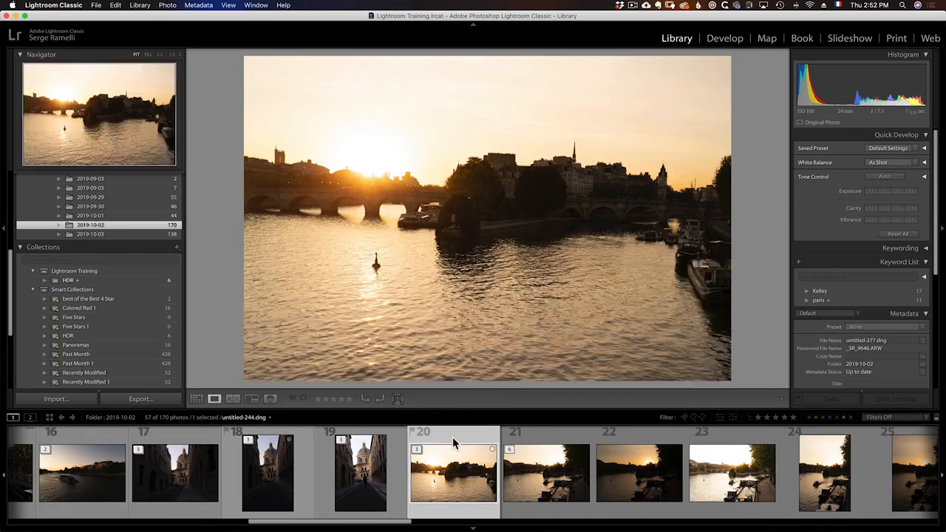